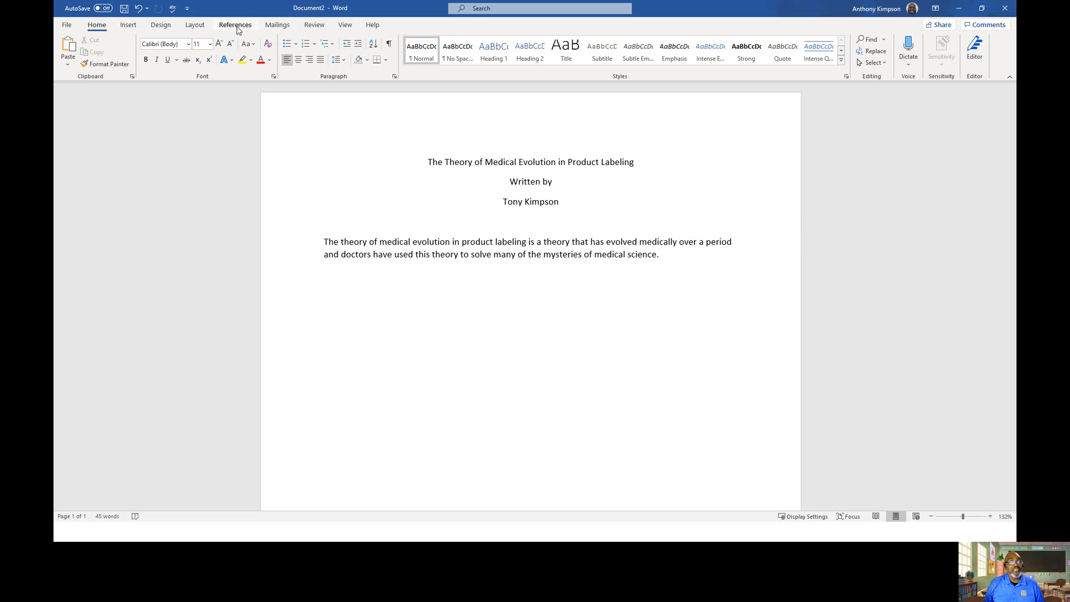
- Open the Adverse Event Reporting source from the Source Manager's master list to view its bibliography fields
{"action": "left_click", "coordinate": [236, 26]}
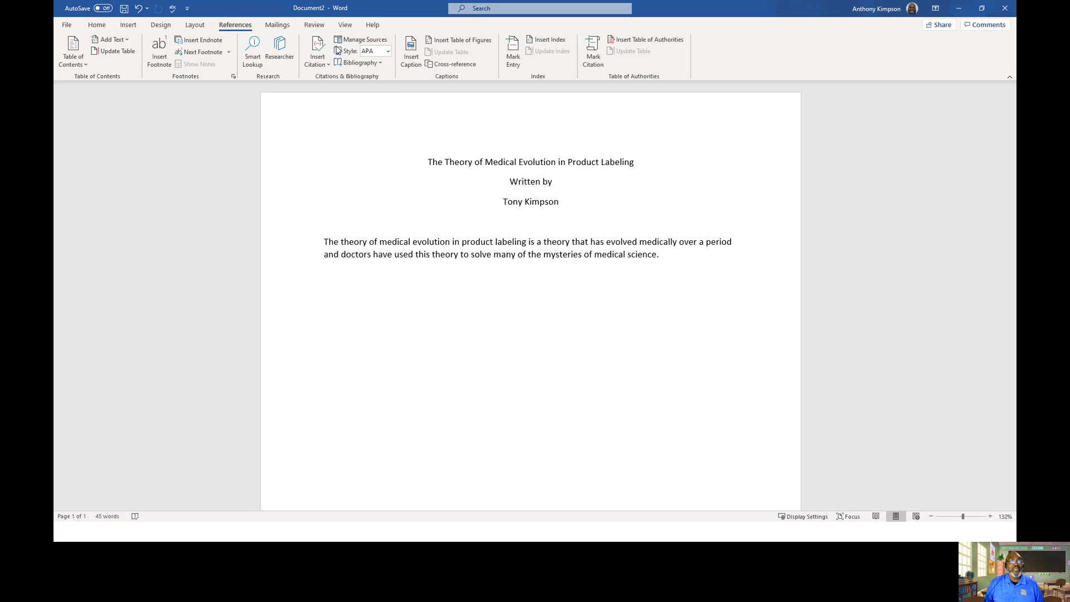
{"action": "left_click", "coordinate": [355, 45]}
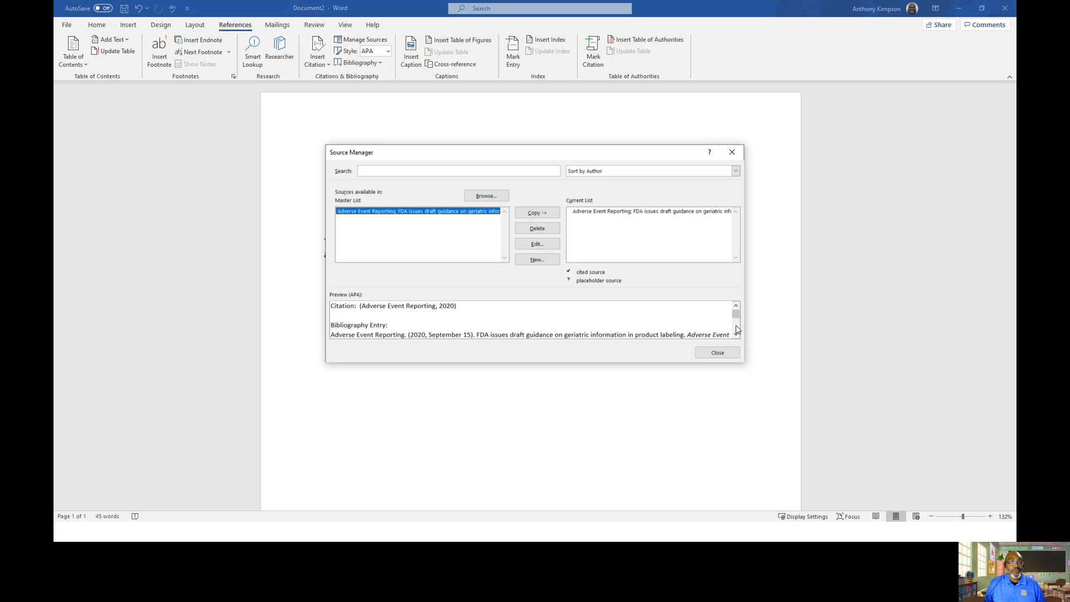
{"action": "left_click_drag", "start_coordinate": [735, 313], "coordinate": [737, 315]}
{"action": "left_click", "coordinate": [537, 245]}
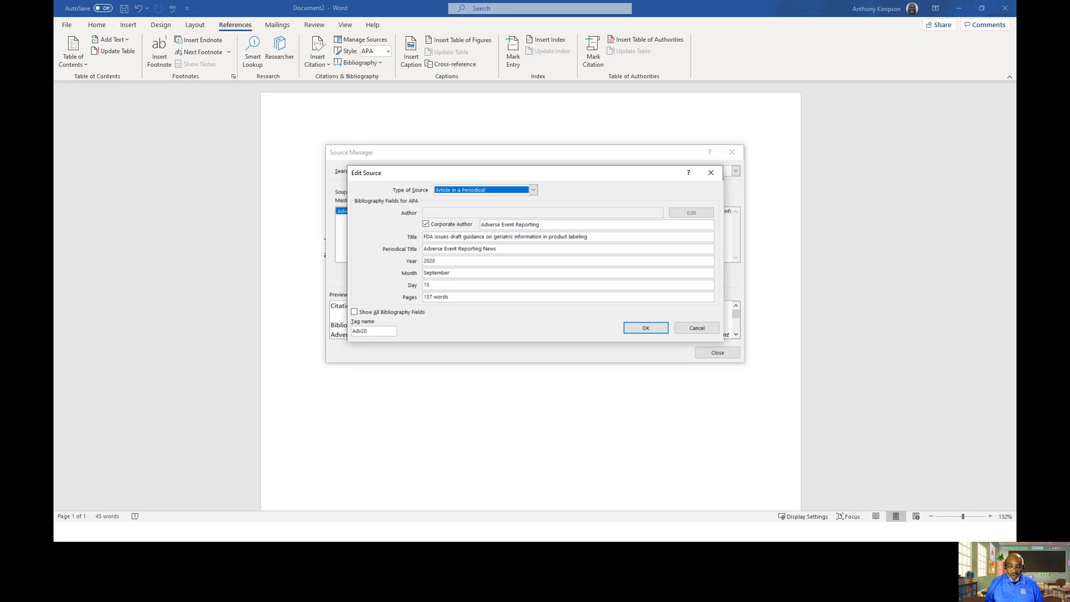
- Switch to Chrome, view the Gale Power Search article's date, publication and length, and return to the Word document
{"action": "key", "text": "alt+Tab"}
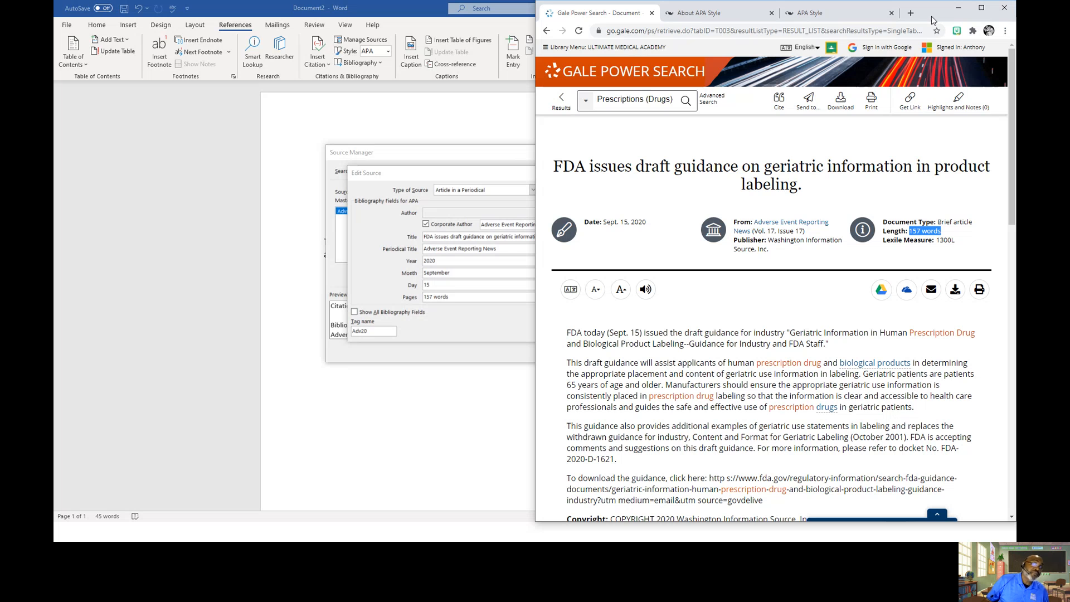
{"action": "left_click", "coordinate": [981, 7]}
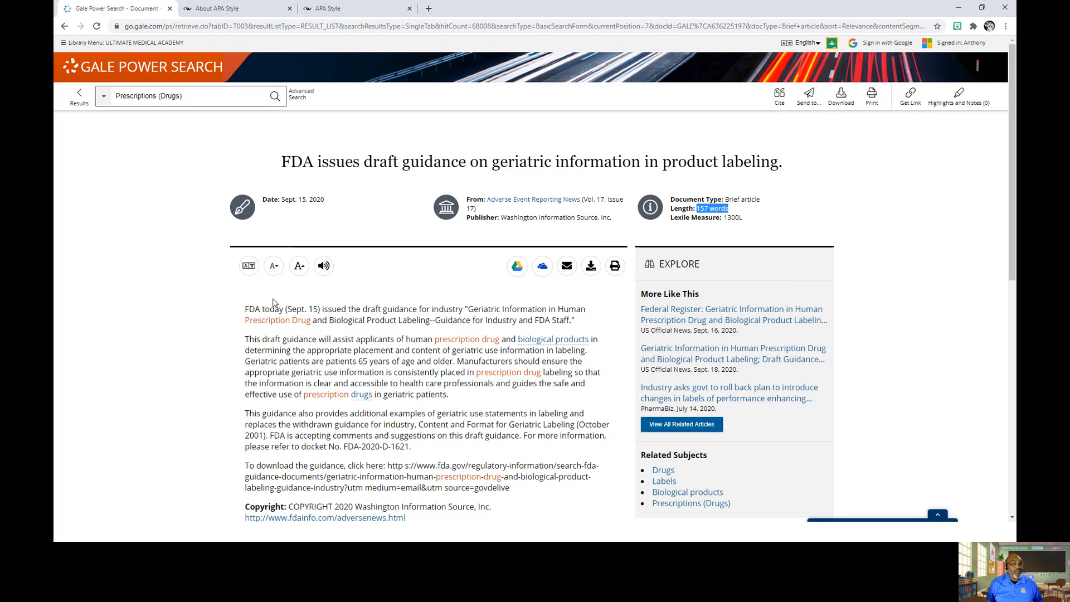
{"action": "key", "text": "super+Right"}
{"action": "left_click", "coordinate": [129, 234]}
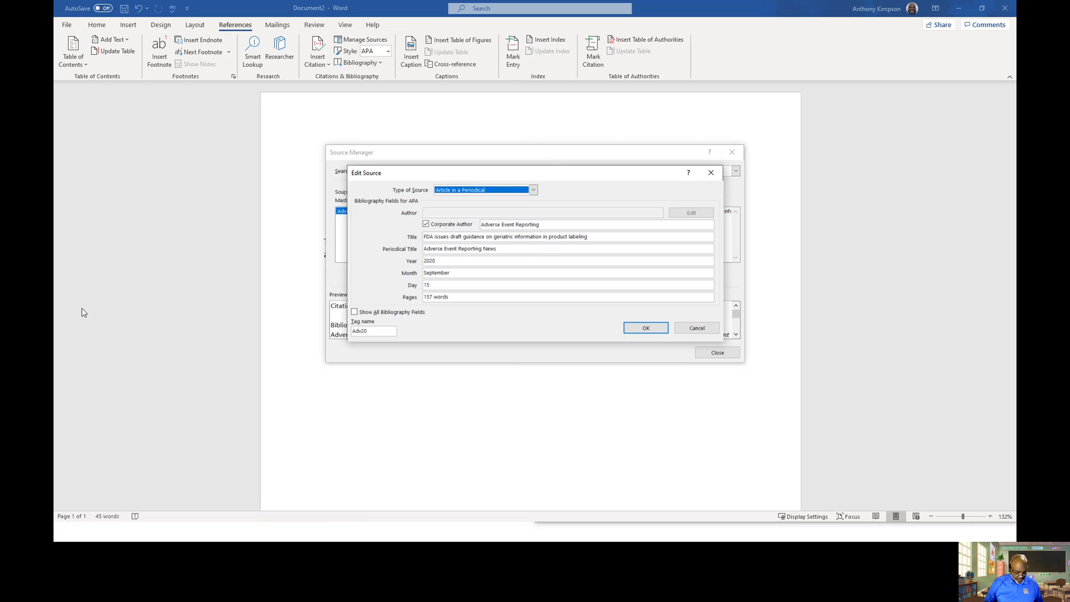
{"action": "left_click", "coordinate": [220, 221]}
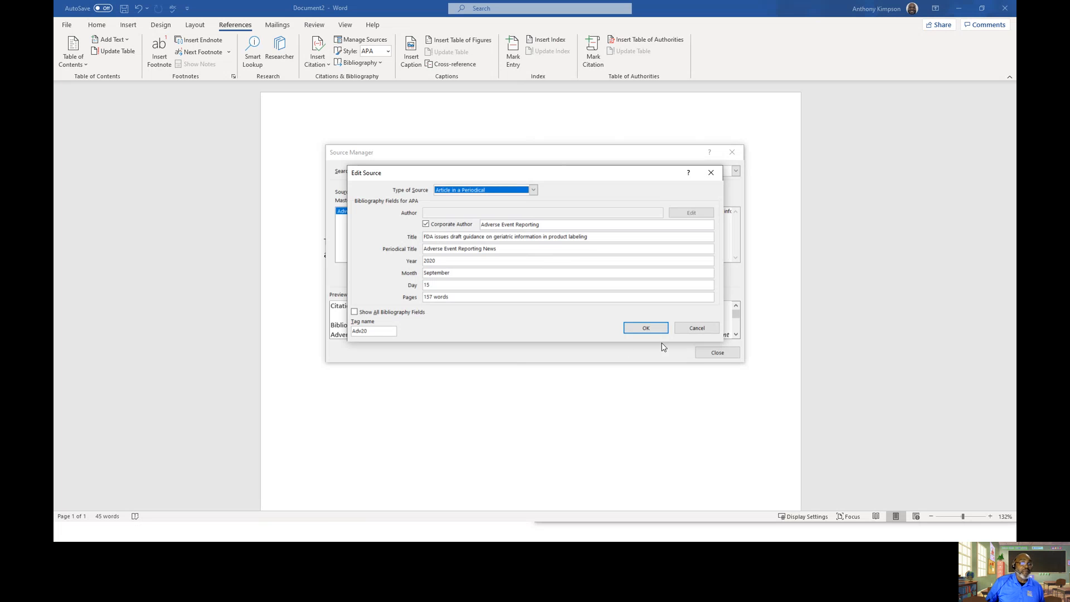
- Close the source dialogs without changes and tile the Word document side by side with the Gale Power Search article
{"action": "left_click", "coordinate": [697, 328]}
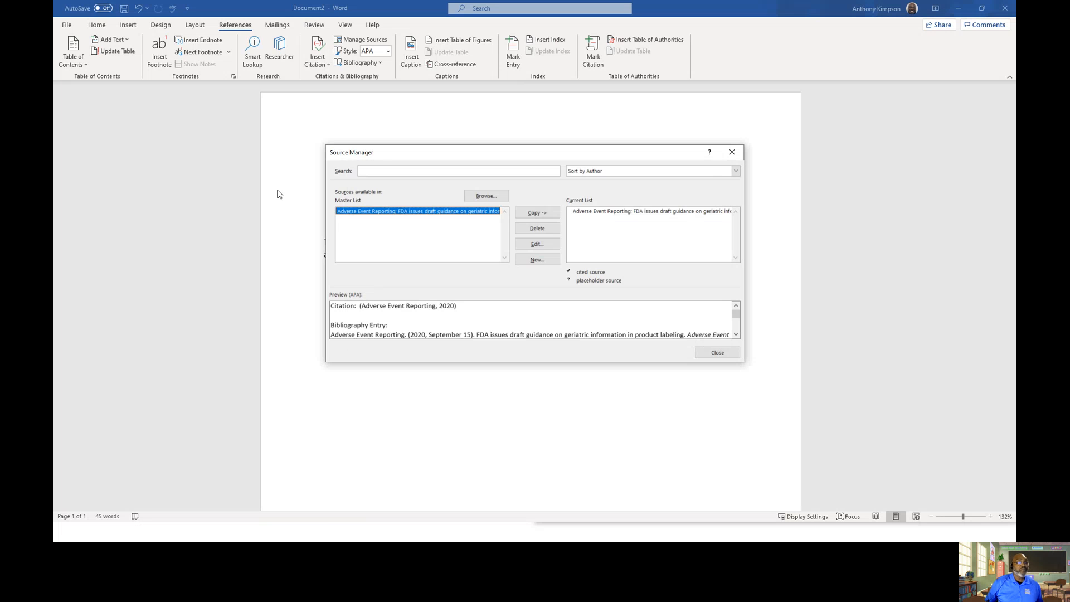
{"action": "left_click", "coordinate": [732, 152]}
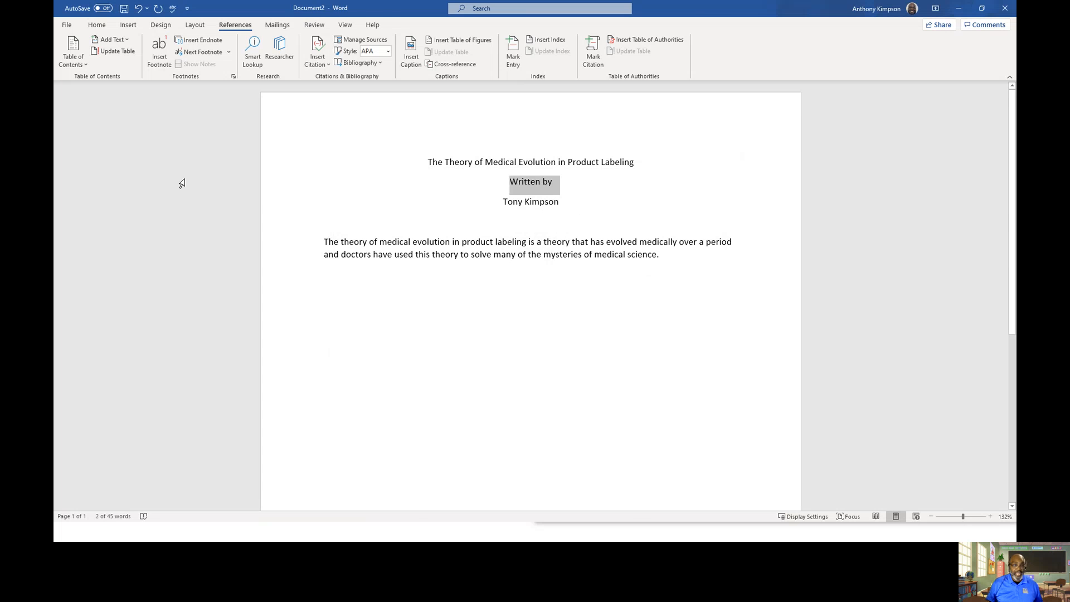
{"action": "key", "text": "super+Left"}
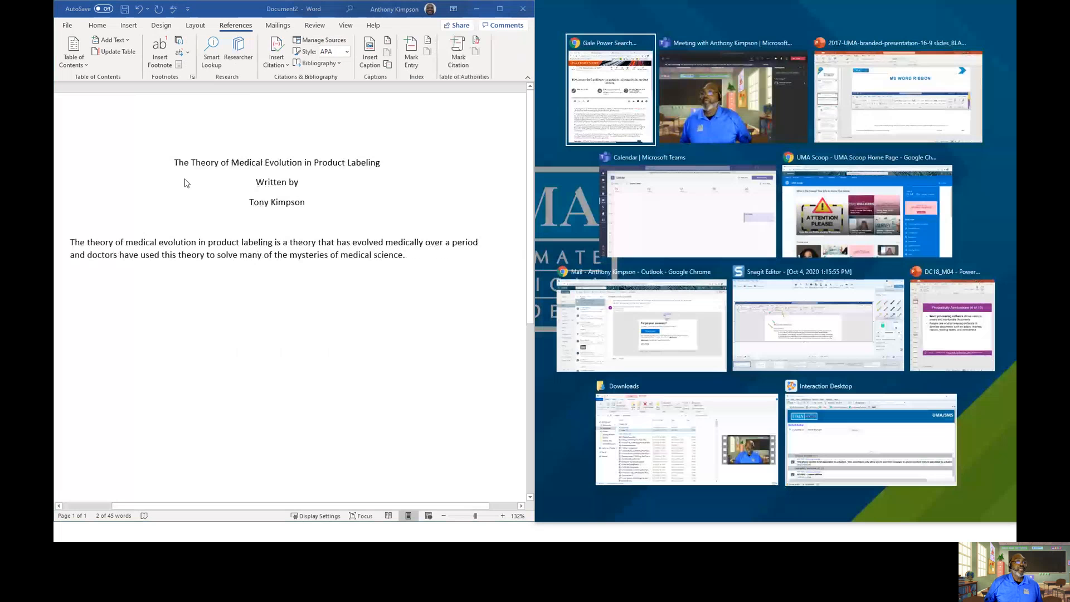
{"action": "left_click", "coordinate": [629, 95]}
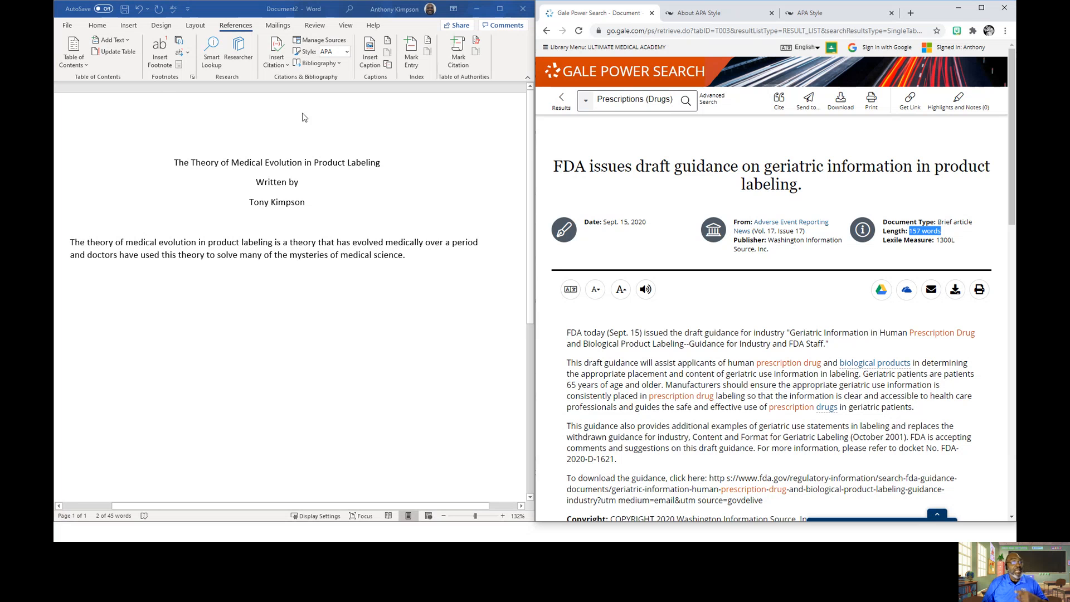
- Compare the stored Adverse Event Reporting source's fields with the Gale article, leaving the source unedited
{"action": "left_click", "coordinate": [323, 41]}
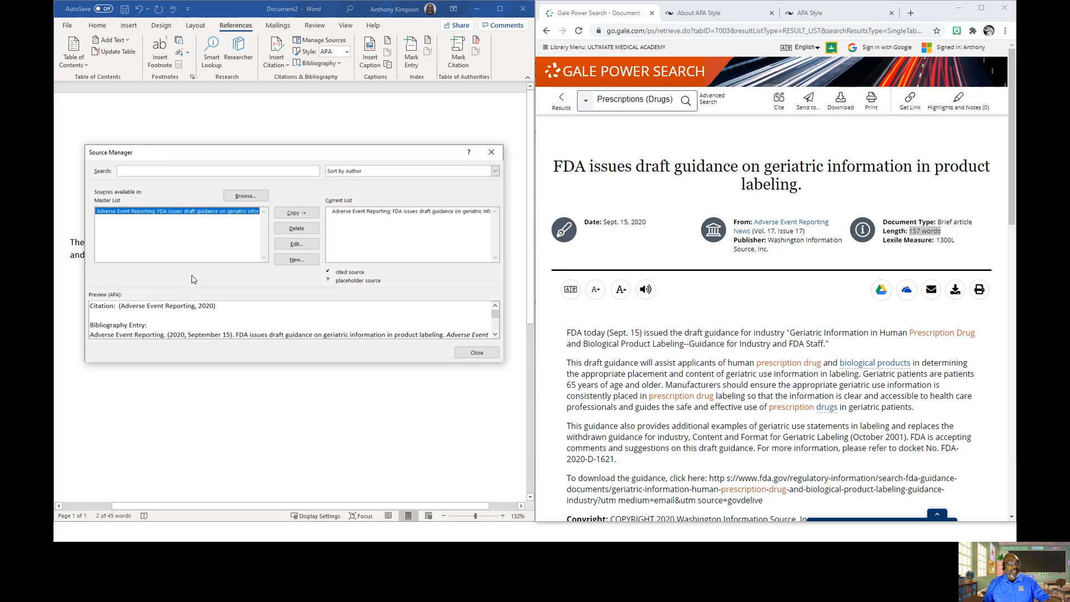
{"action": "left_click", "coordinate": [312, 246]}
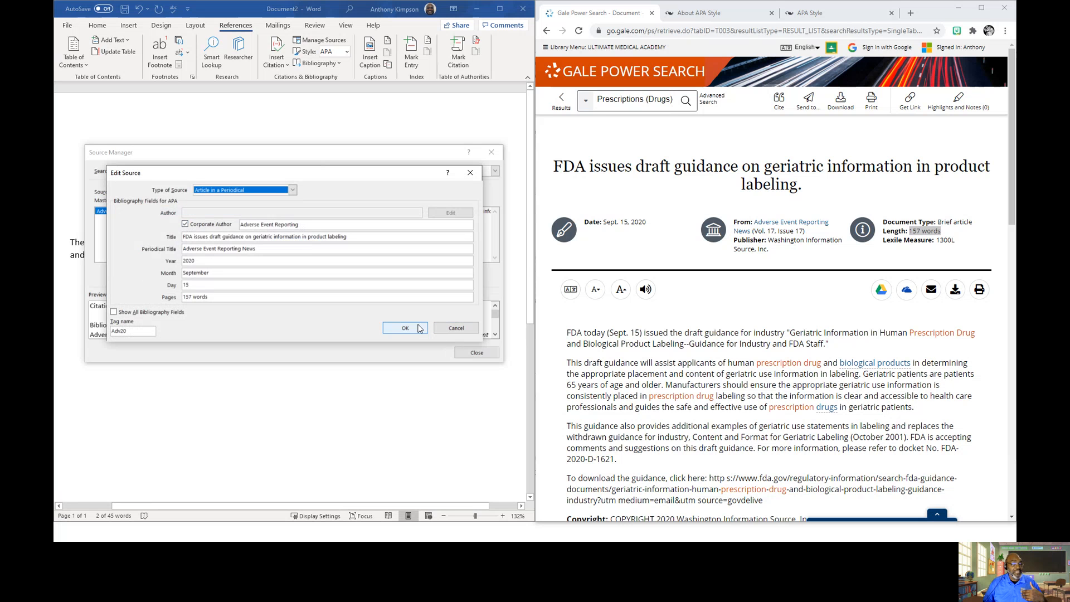
{"action": "left_click", "coordinate": [461, 328]}
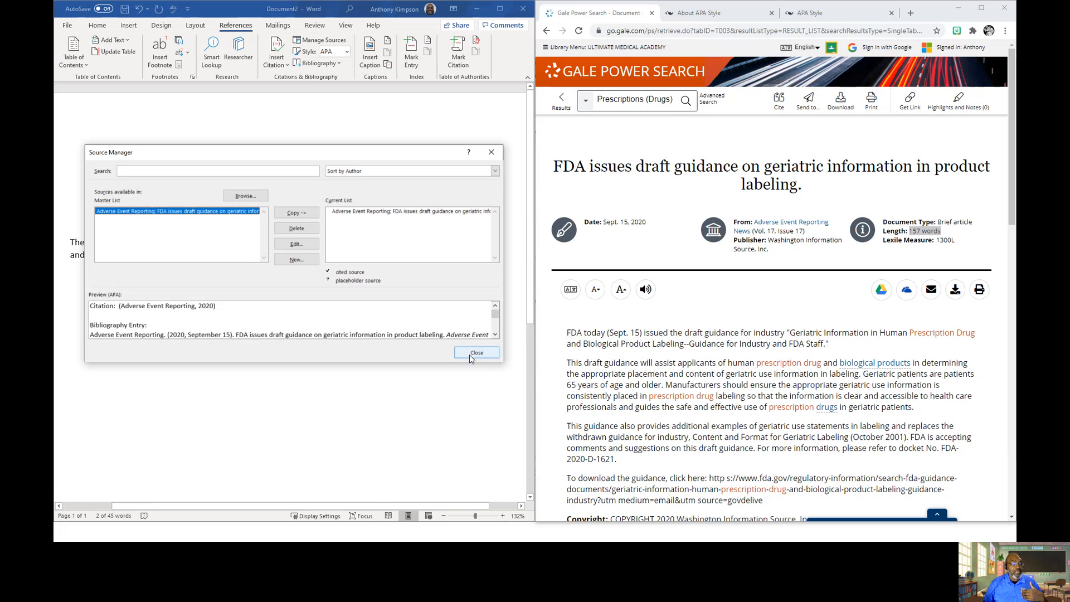
{"action": "left_click", "coordinate": [475, 352]}
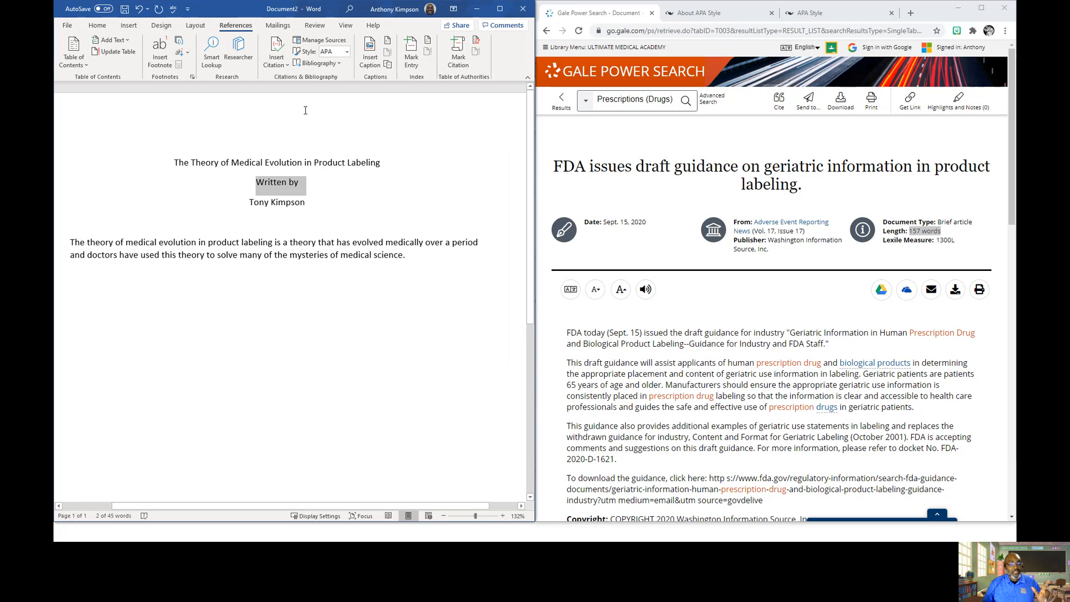
- Start a new citation source and try to copy the Gale article's headline into its Title field
{"action": "left_click", "coordinate": [280, 68]}
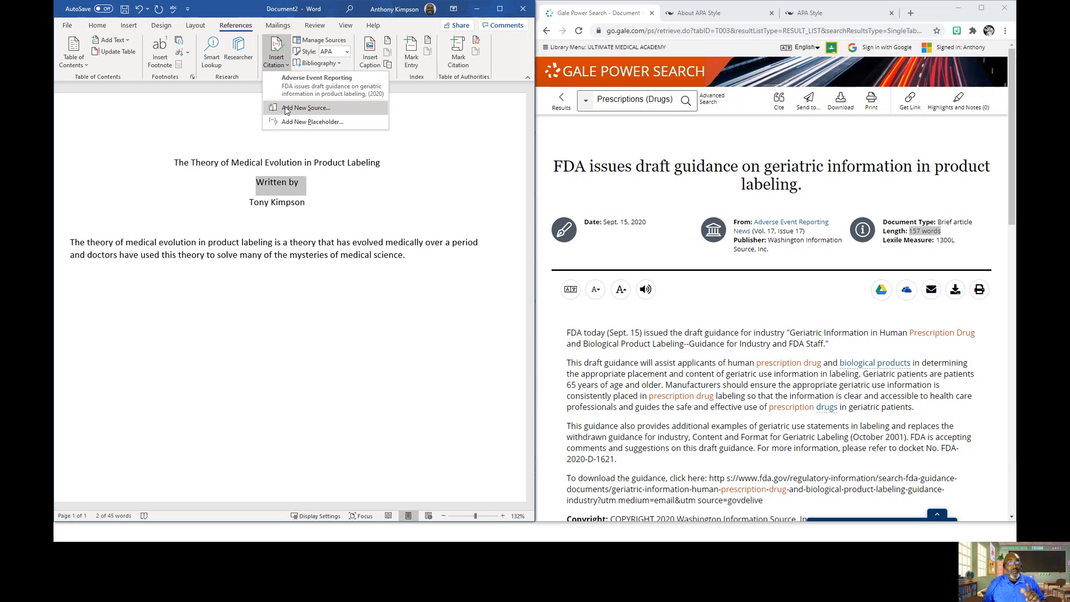
{"action": "left_click", "coordinate": [322, 110]}
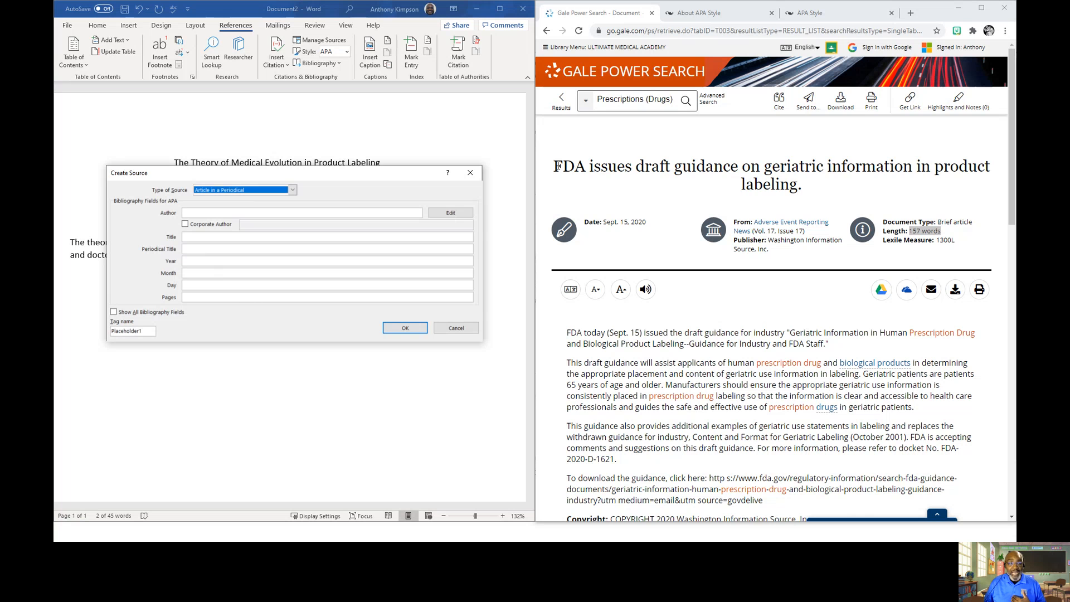
{"action": "left_click_drag", "start_coordinate": [558, 166], "coordinate": [975, 186]}
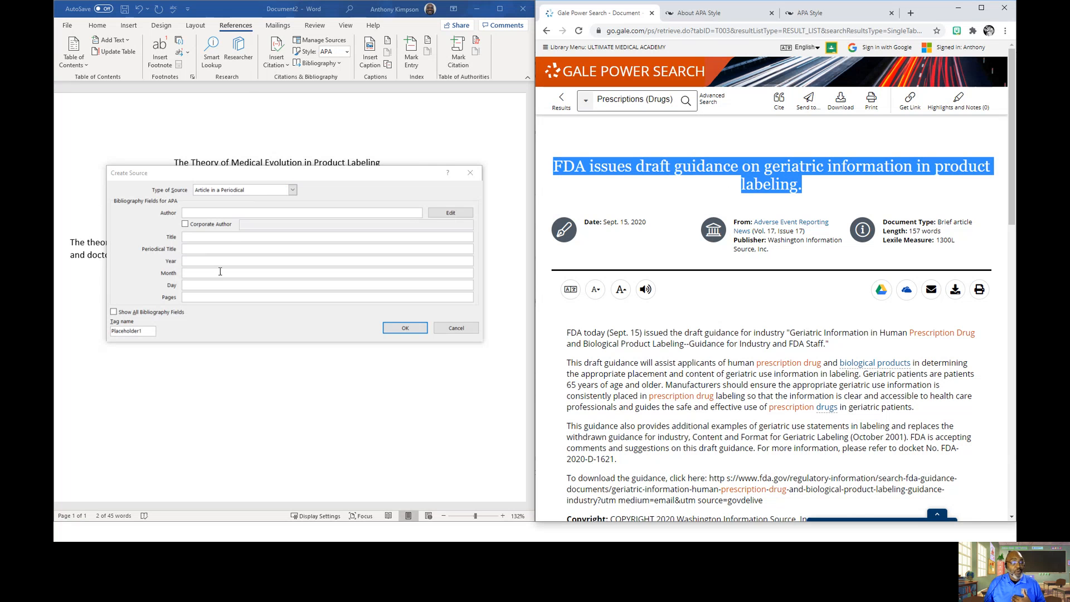
{"action": "right_click", "coordinate": [228, 237]}
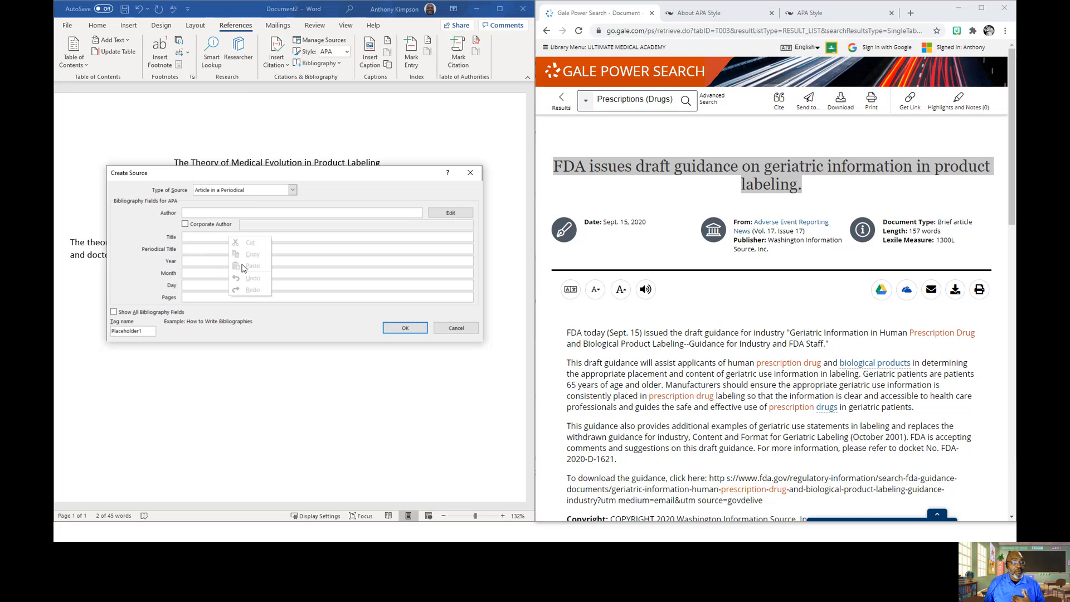
{"action": "left_click", "coordinate": [198, 237]}
{"action": "right_click", "coordinate": [200, 237]}
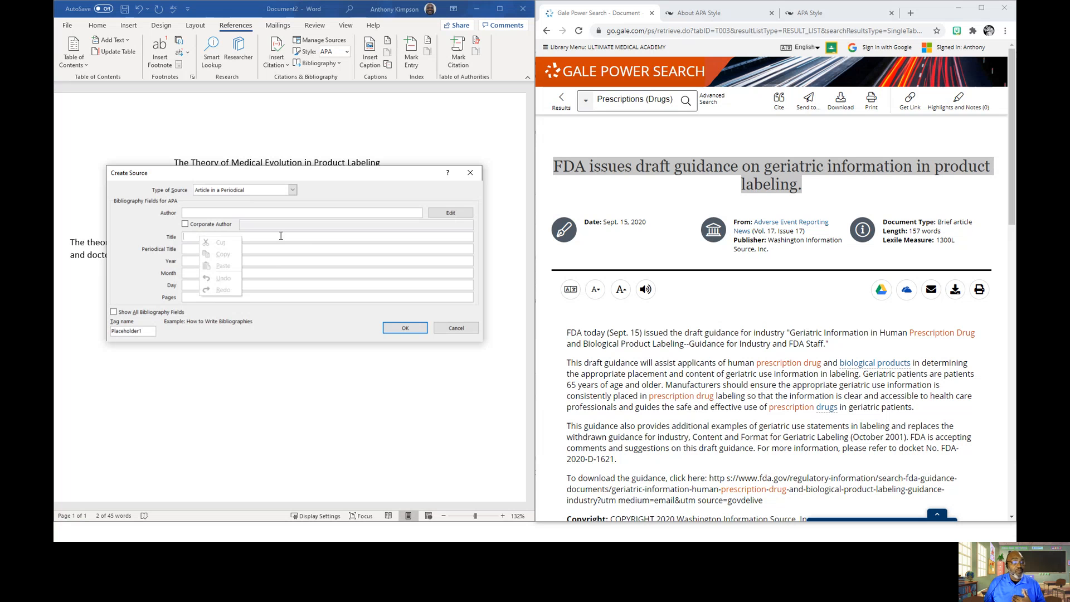
{"action": "left_click", "coordinate": [311, 239]}
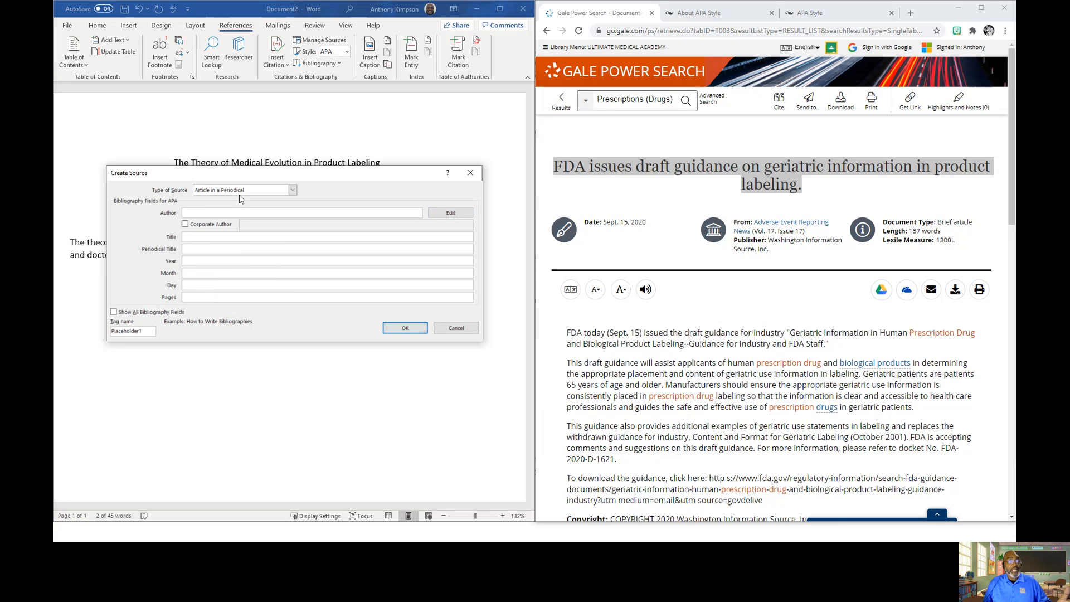
- Choose Article in a Periodical as the new source's type and enable Corporate Author
{"action": "left_click", "coordinate": [292, 190]}
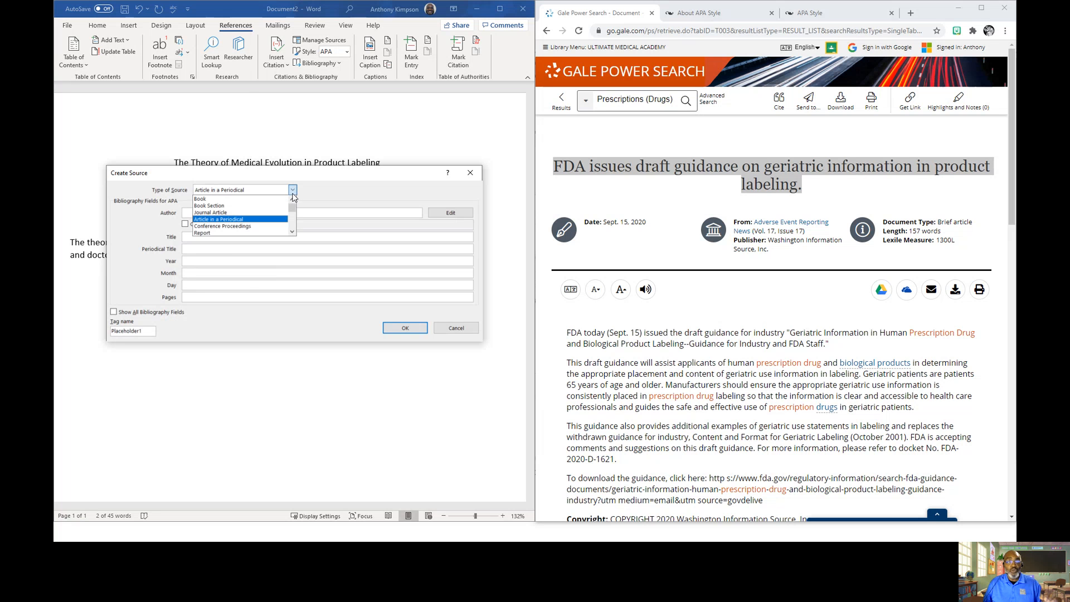
{"action": "left_click", "coordinate": [263, 221]}
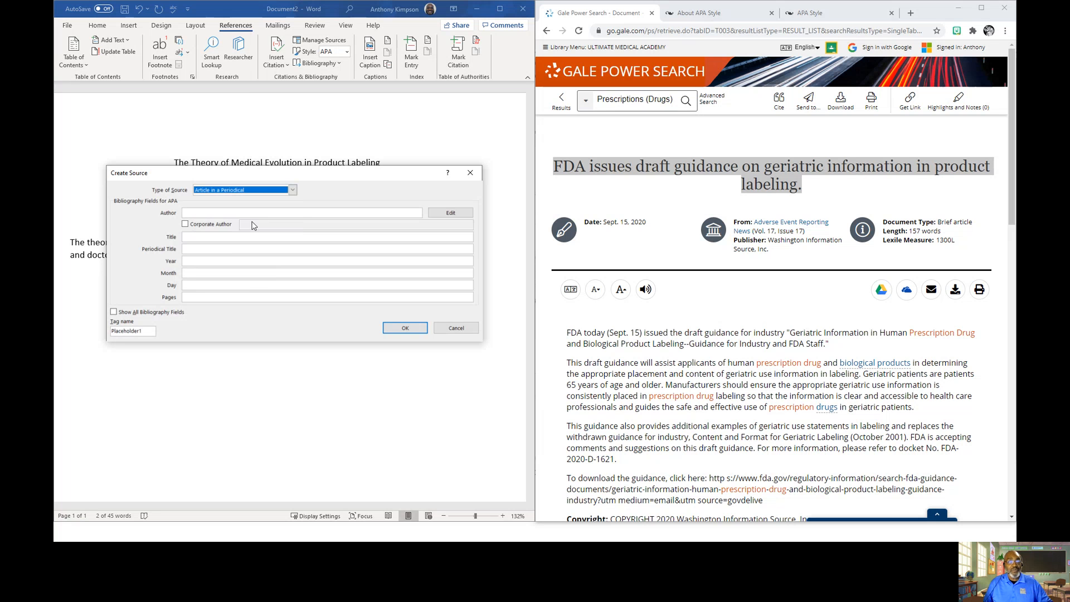
{"action": "left_click", "coordinate": [684, 204]}
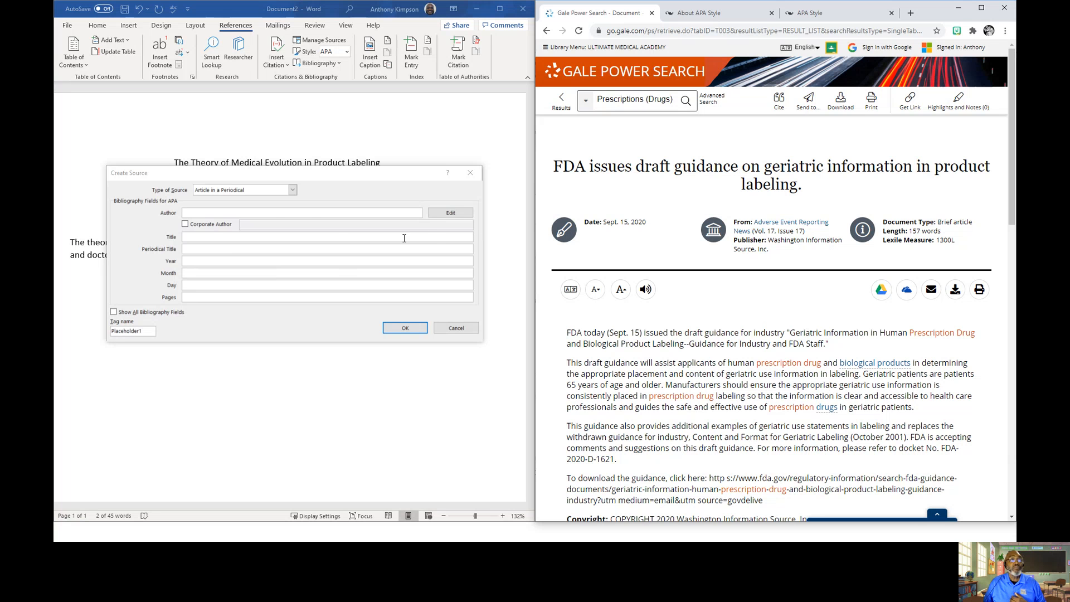
{"action": "left_click", "coordinate": [186, 224]}
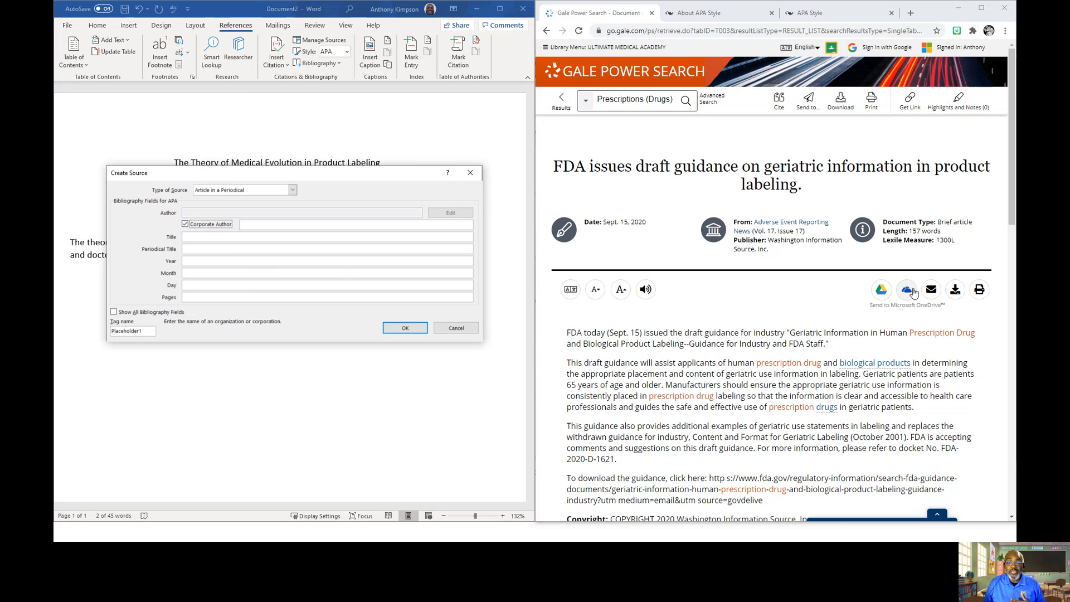
- Examine the Gale article's source citation, publication date and length, and discard the new source
{"action": "scroll", "coordinate": [892, 301], "scroll_direction": "down", "scroll_amount": 6}
{"action": "scroll", "coordinate": [749, 330], "scroll_direction": "up", "scroll_amount": 4}
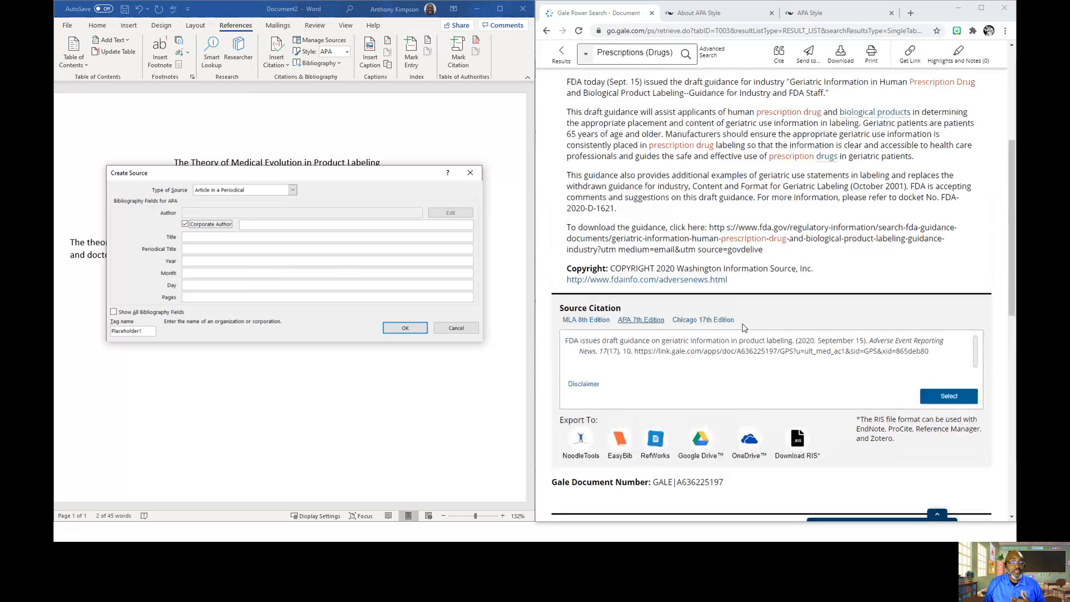
{"action": "scroll", "coordinate": [749, 330], "scroll_direction": "up", "scroll_amount": 2}
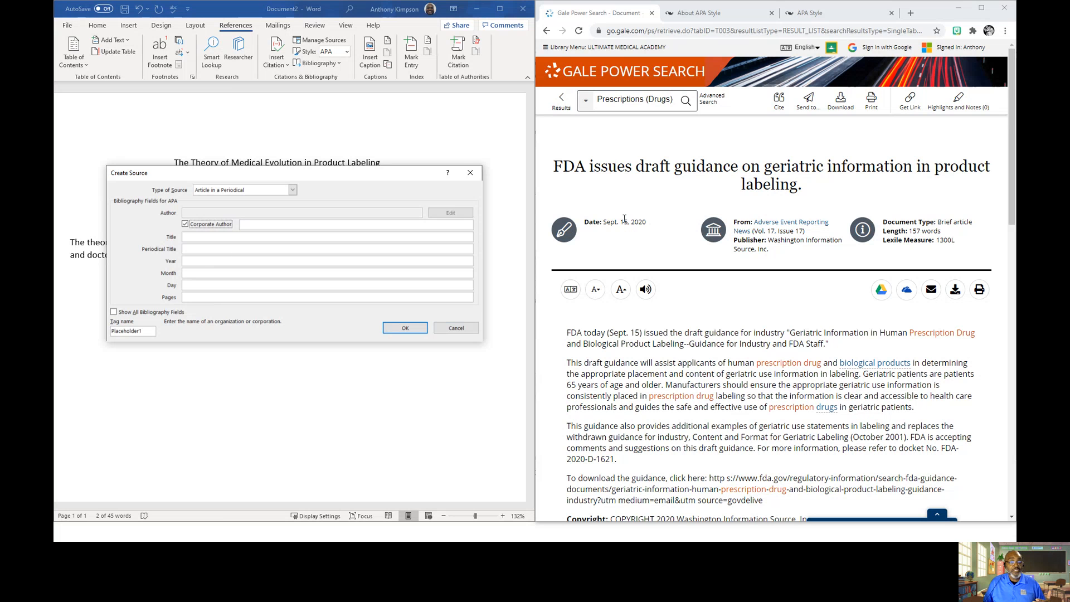
{"action": "left_click_drag", "start_coordinate": [604, 223], "coordinate": [647, 223]}
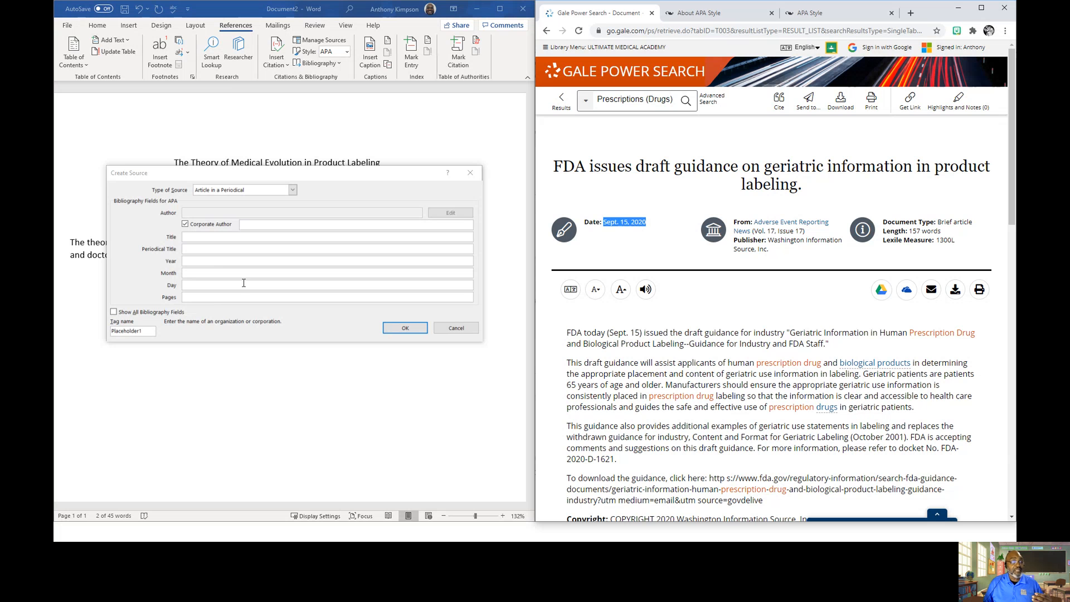
{"action": "left_click_drag", "start_coordinate": [909, 230], "coordinate": [939, 231]}
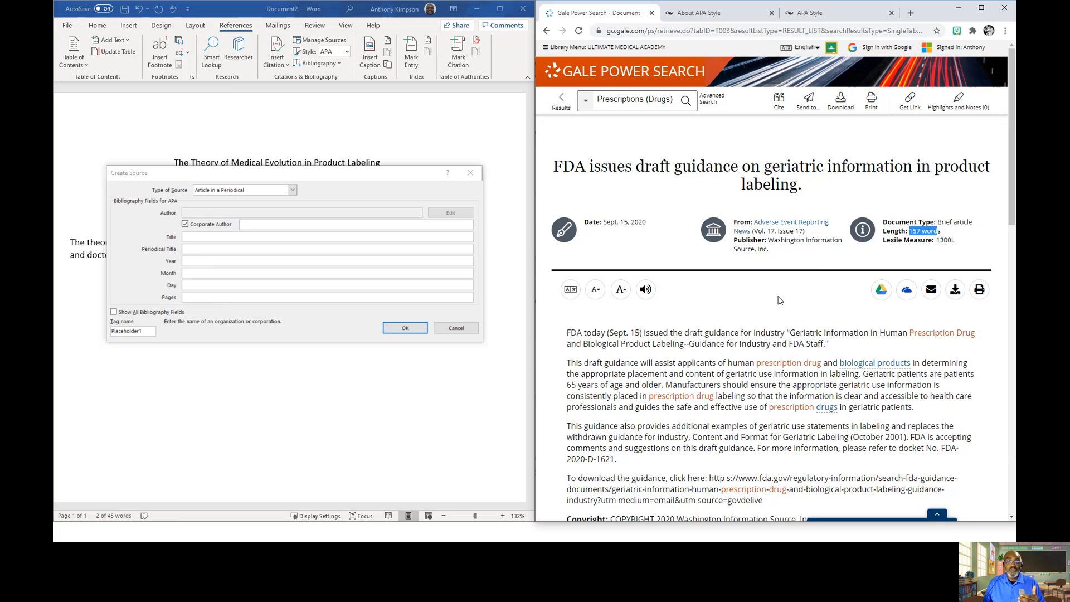
{"action": "left_click", "coordinate": [823, 271]}
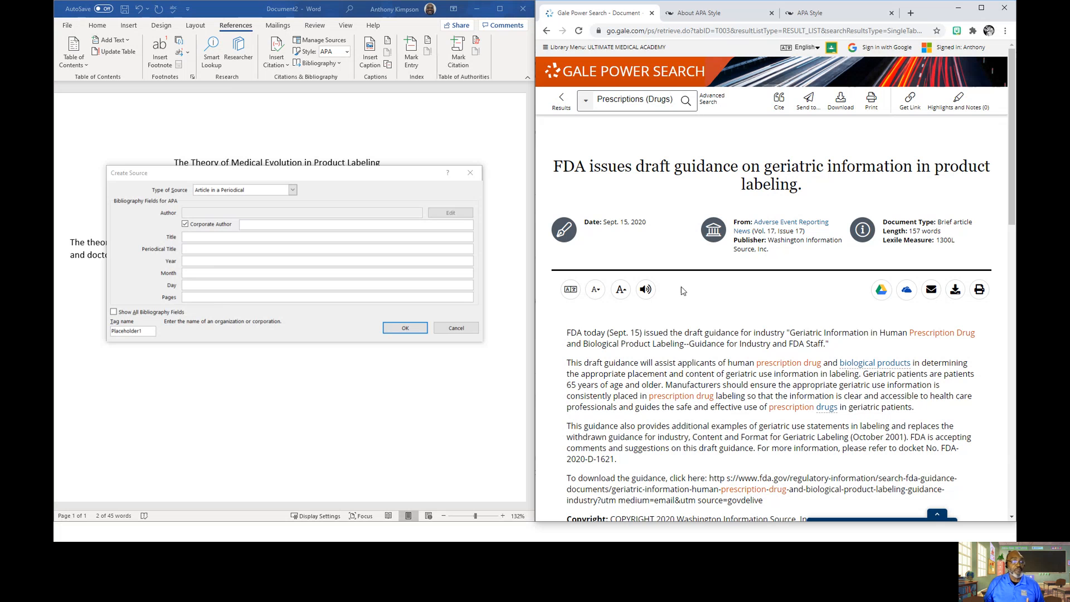
{"action": "left_click", "coordinate": [456, 329]}
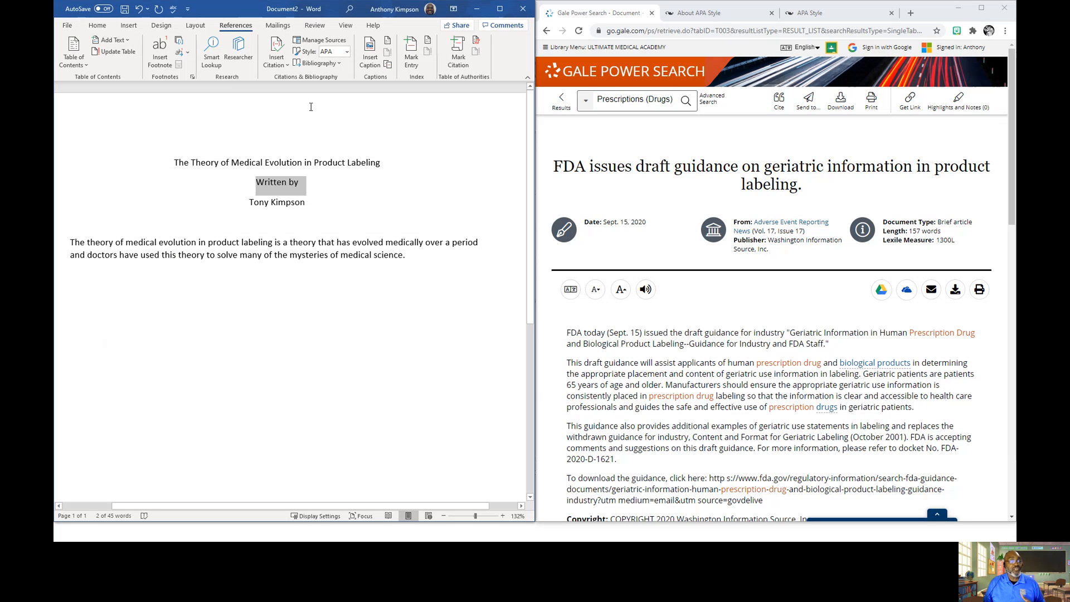
- Insert the Adverse Event Reporting citation after "medical science" at the end of the body paragraph, before the period
{"action": "left_click", "coordinate": [281, 62]}
{"action": "left_click", "coordinate": [299, 329]}
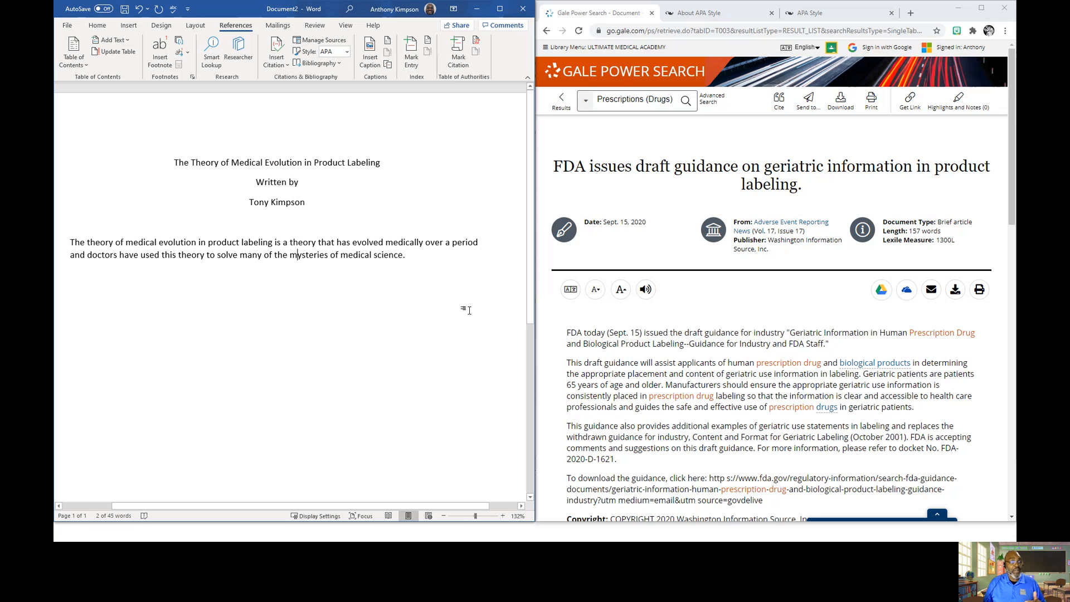
{"action": "left_click", "coordinate": [407, 255]}
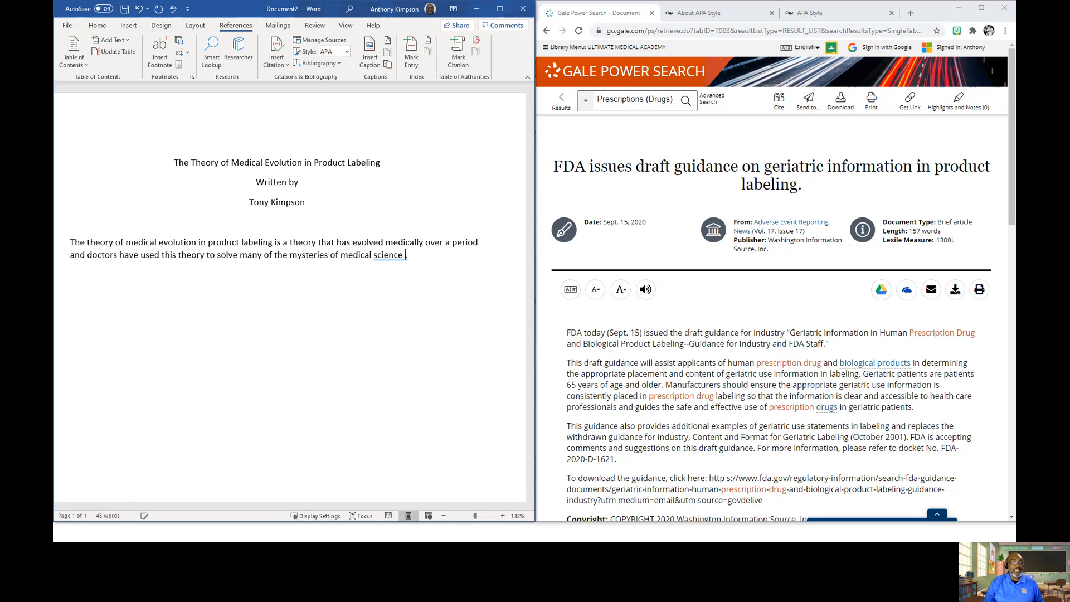
{"action": "left_click", "coordinate": [276, 63]}
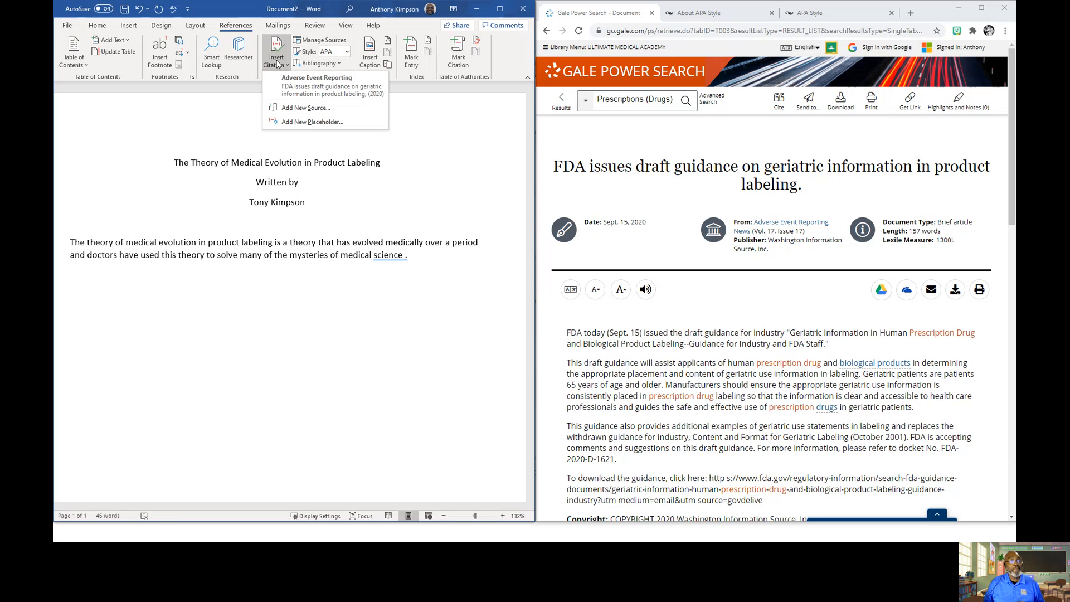
{"action": "left_click", "coordinate": [289, 90]}
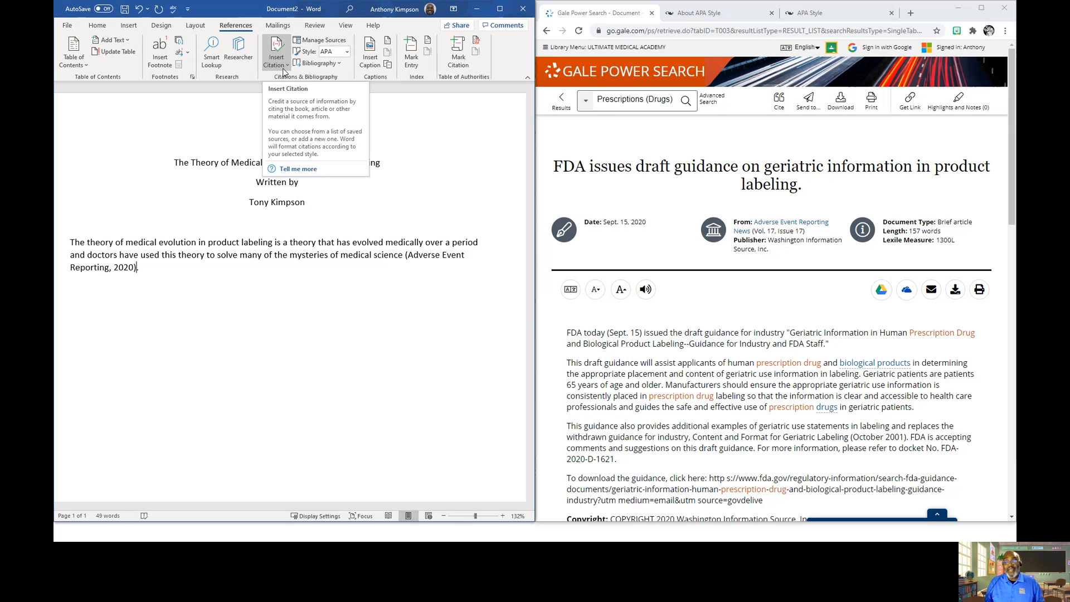
- Switch to the PowerPoint slide show and advance past the Source Manager and Create Source slides to the Bibliography slide
{"action": "left_click", "coordinate": [339, 62]}
{"action": "left_click", "coordinate": [339, 455]}
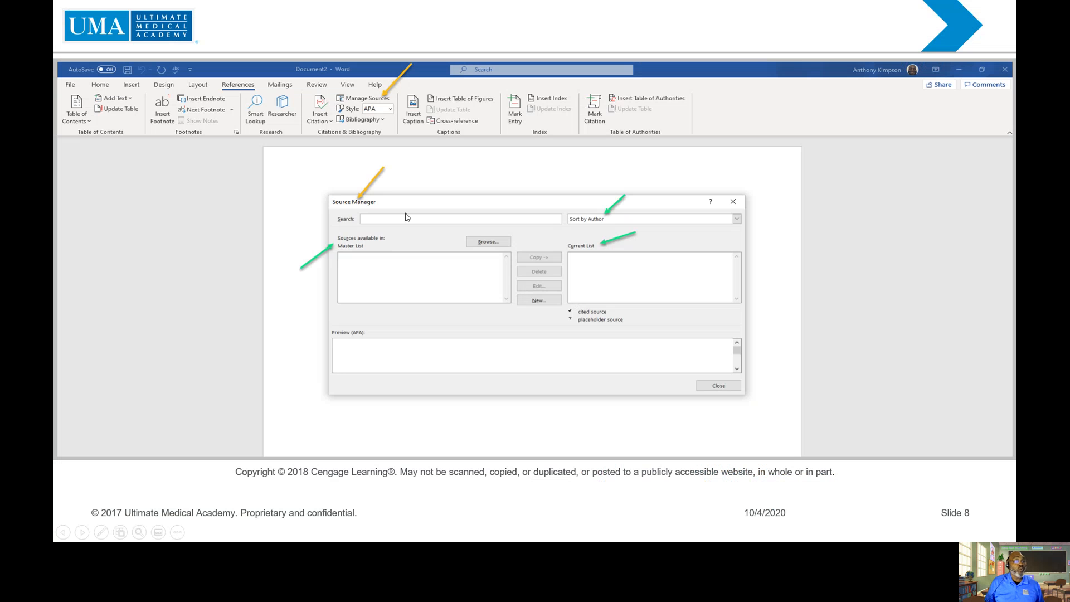
{"action": "left_click", "coordinate": [82, 533]}
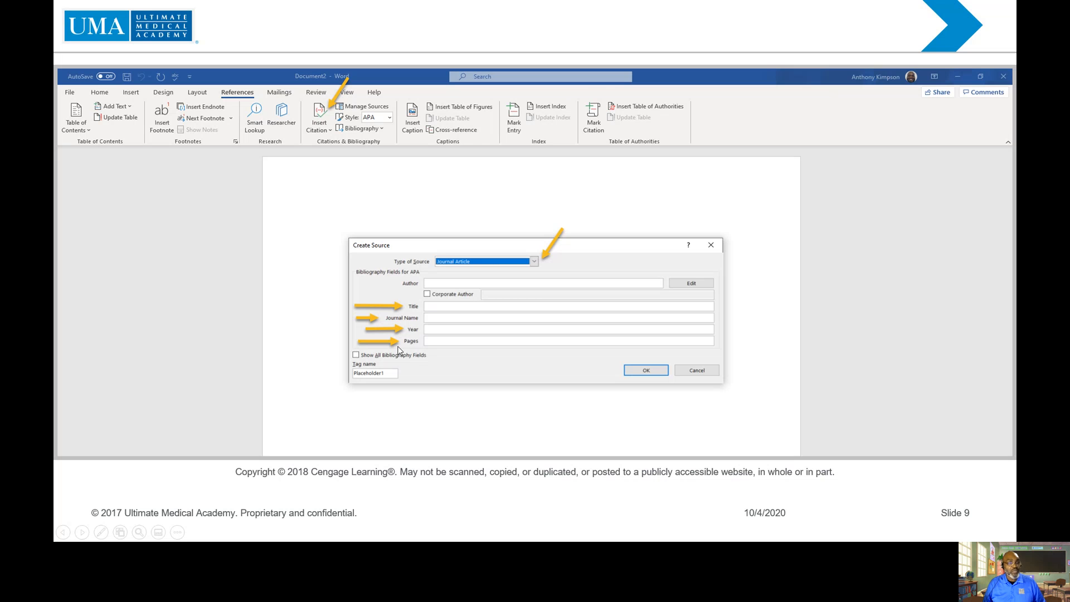
{"action": "left_click", "coordinate": [83, 533]}
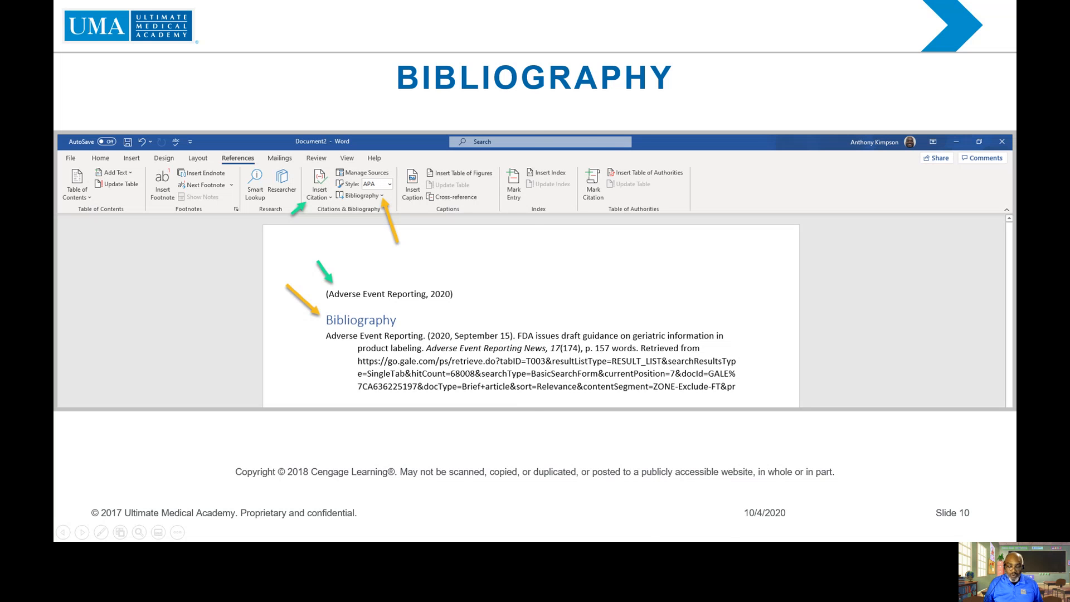
- Switch back to the Word paper, maximize its window and look over the built-in bibliography formats
{"action": "key", "text": "alt+Tab"}
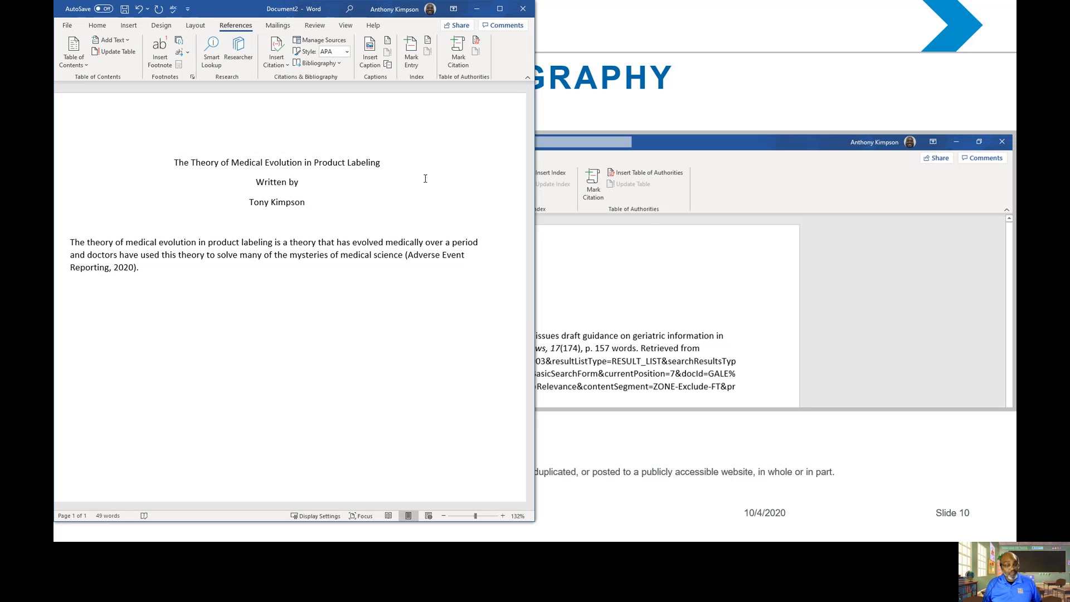
{"action": "left_click", "coordinate": [500, 8]}
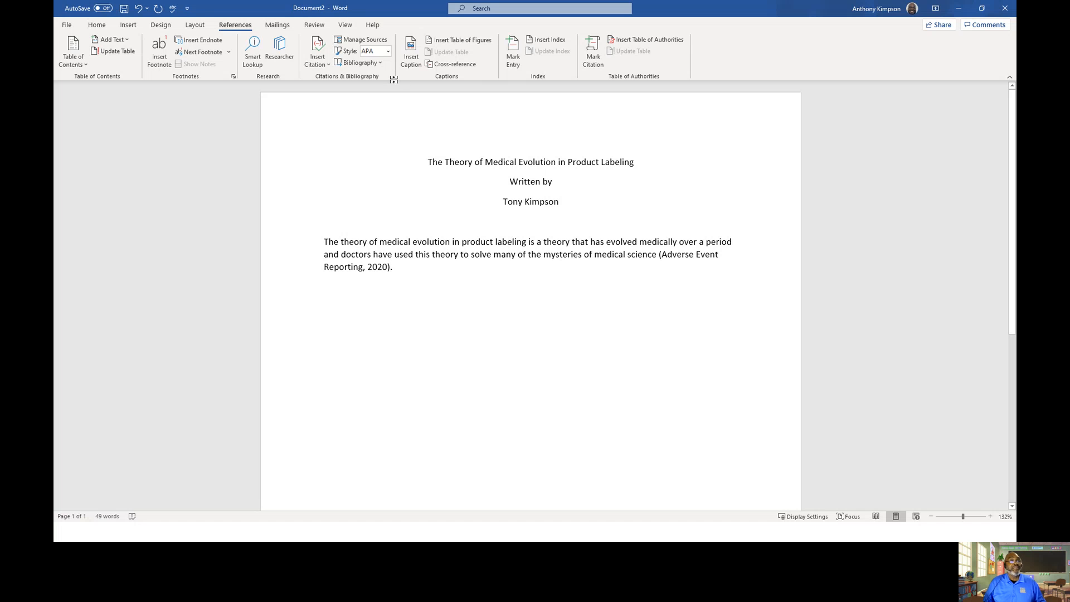
{"action": "left_click", "coordinate": [364, 61]}
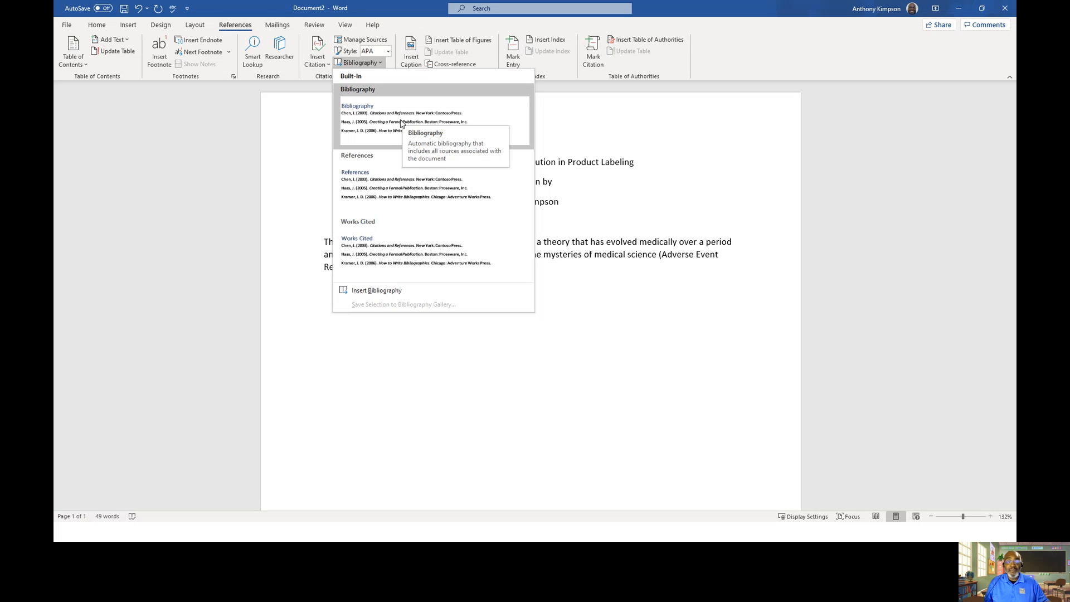
{"action": "left_click", "coordinate": [229, 233]}
- Try the built-in Bibliography format right after the in-text citation, and undo the insertion
{"action": "left_click", "coordinate": [360, 63]}
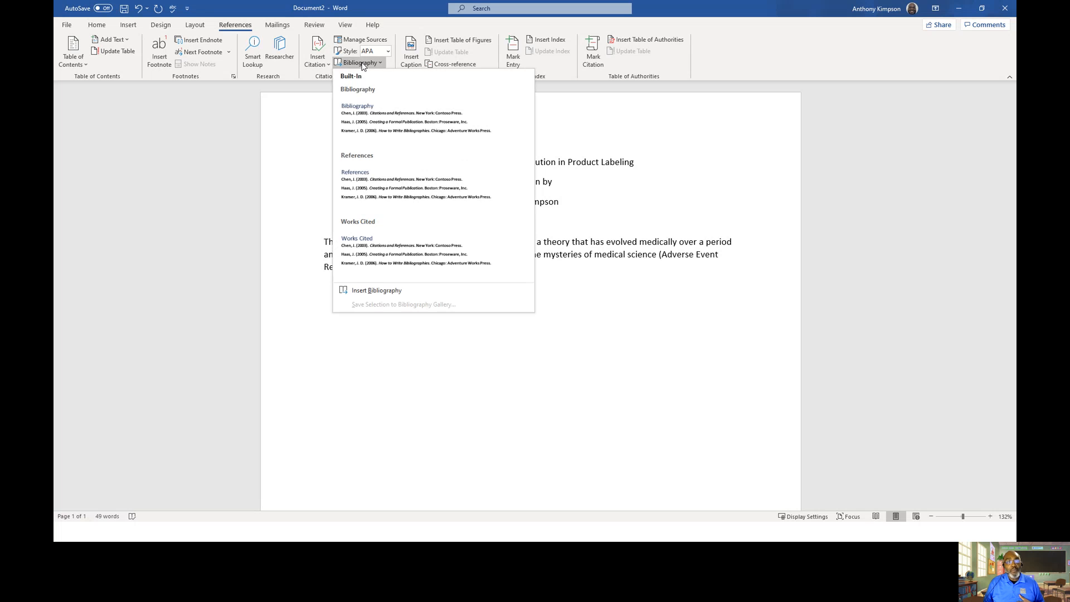
{"action": "left_click", "coordinate": [374, 114]}
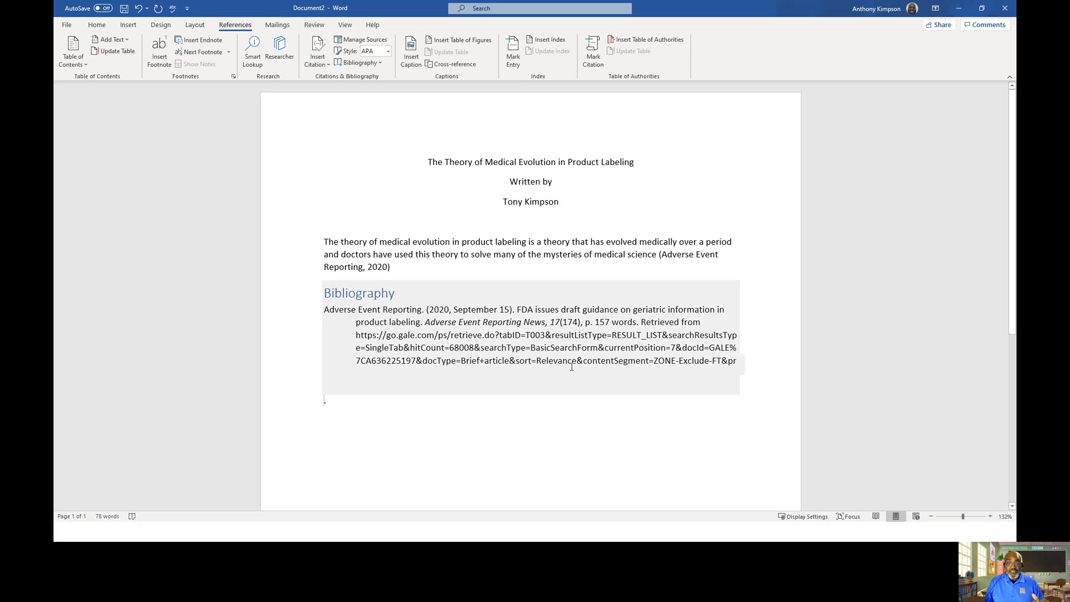
{"action": "left_click", "coordinate": [138, 9]}
{"action": "left_click", "coordinate": [138, 9]}
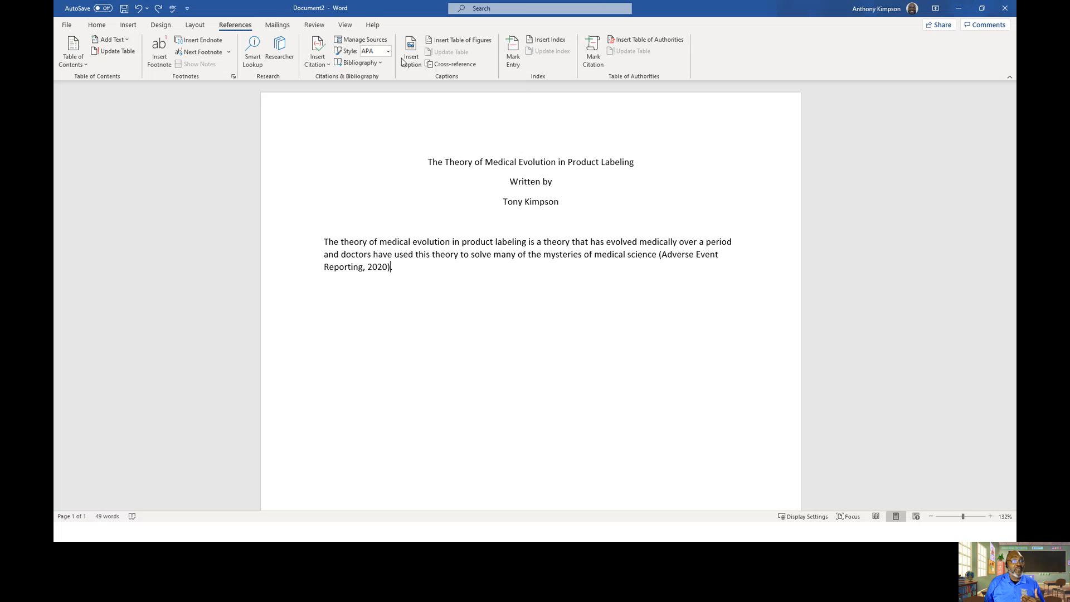
- Insert the built-in References list after the paragraph's in-text citation and return to the PowerPoint slide show
{"action": "left_click", "coordinate": [360, 62]}
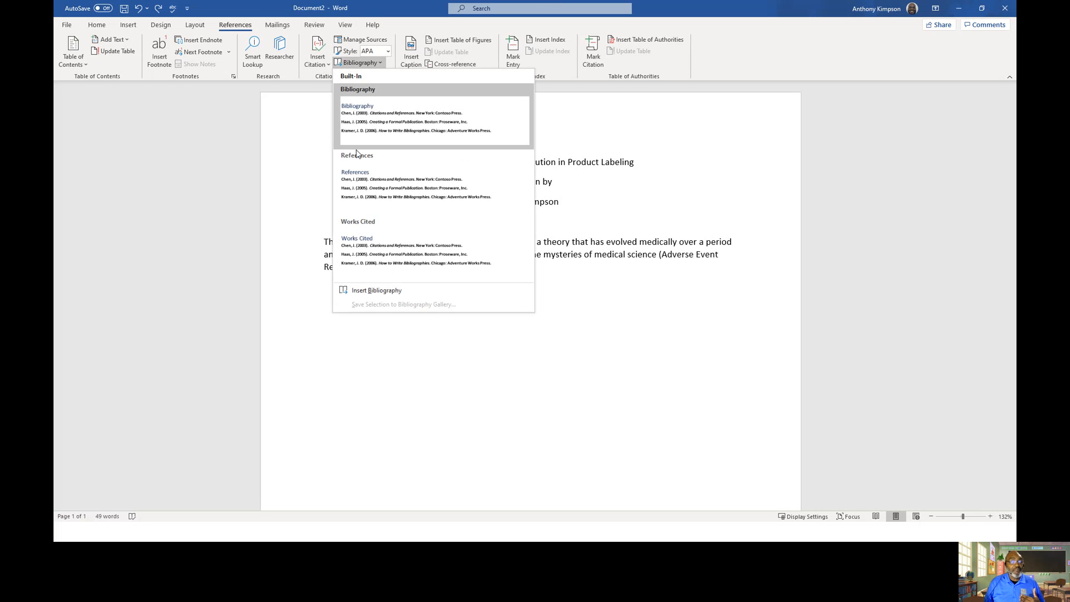
{"action": "left_click", "coordinate": [354, 186]}
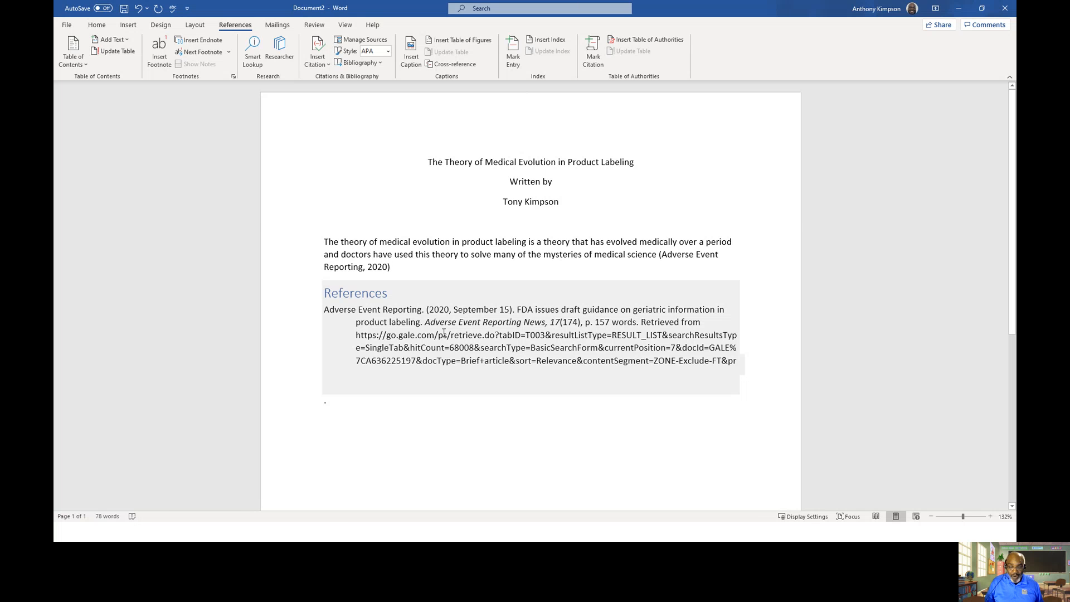
{"action": "left_click", "coordinate": [959, 8]}
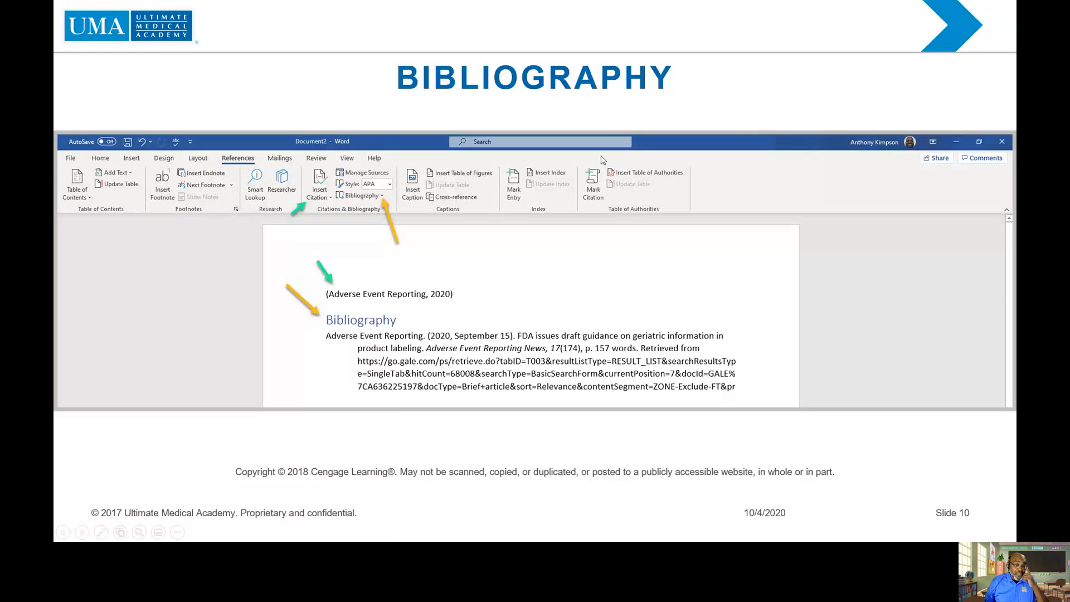